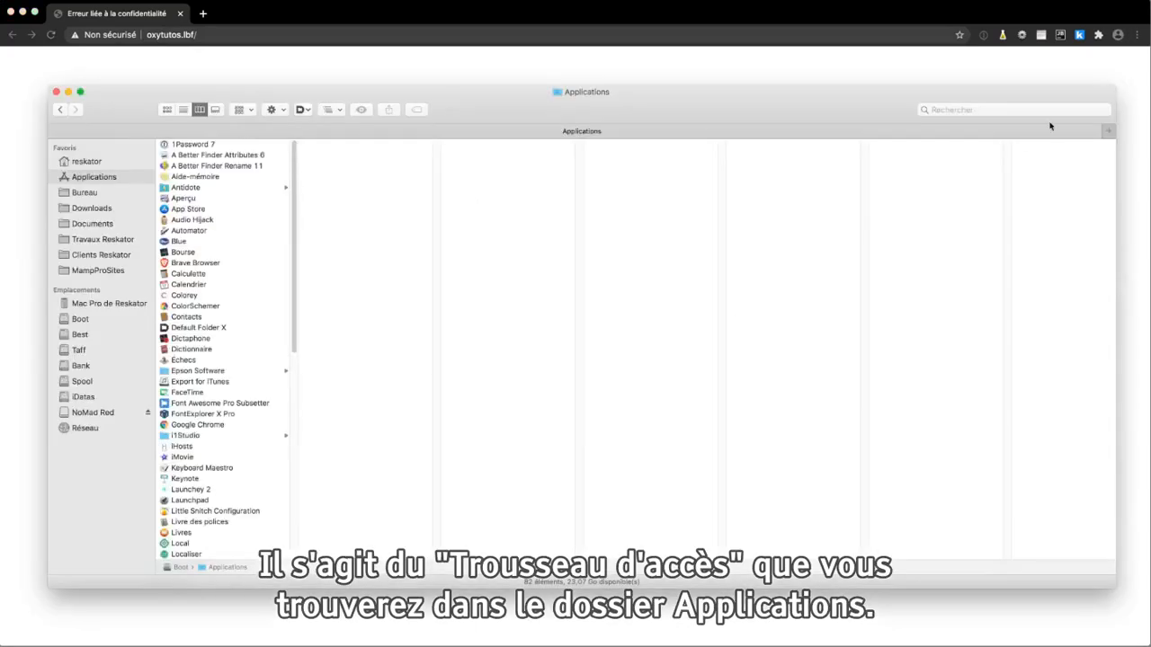
Launch Trousseaux d'accès from the Utilitaires subfolder of Applications
click(121, 178)
scroll(227, 248, down, 3)
scroll(227, 248, down, 10)
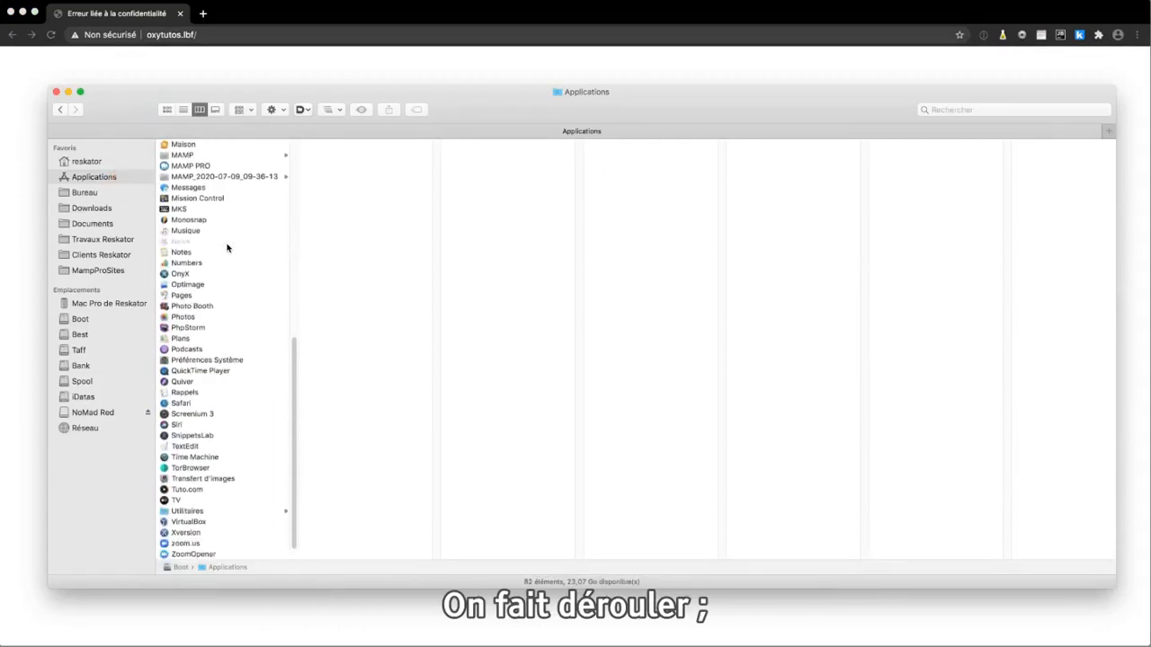
click(184, 512)
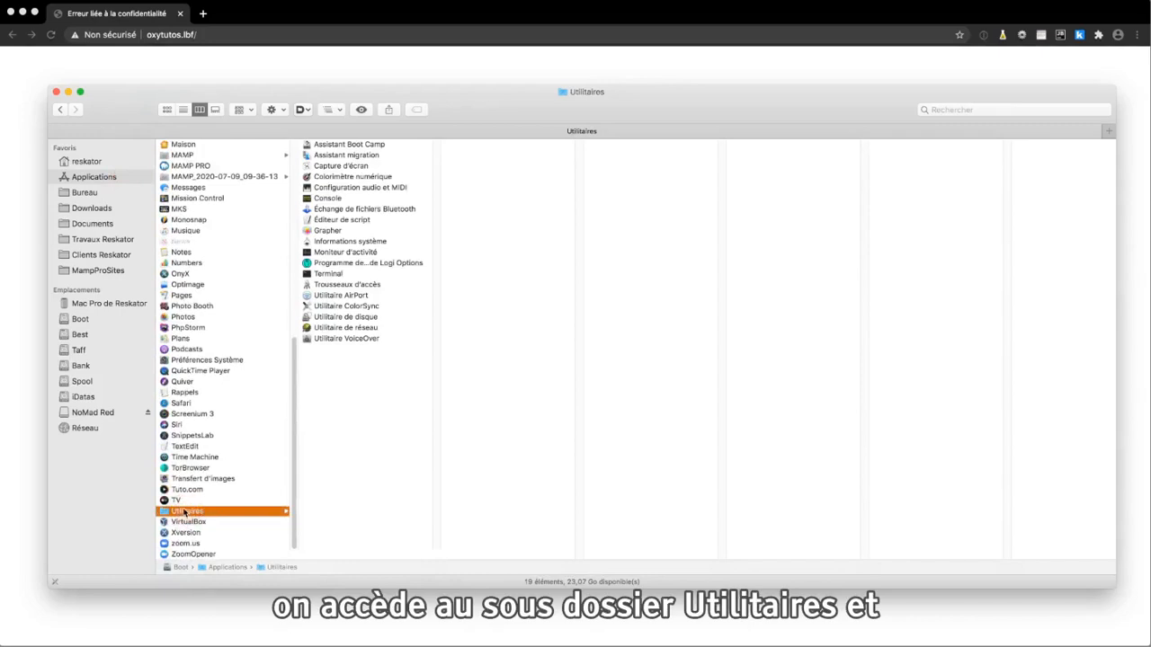
click(336, 286)
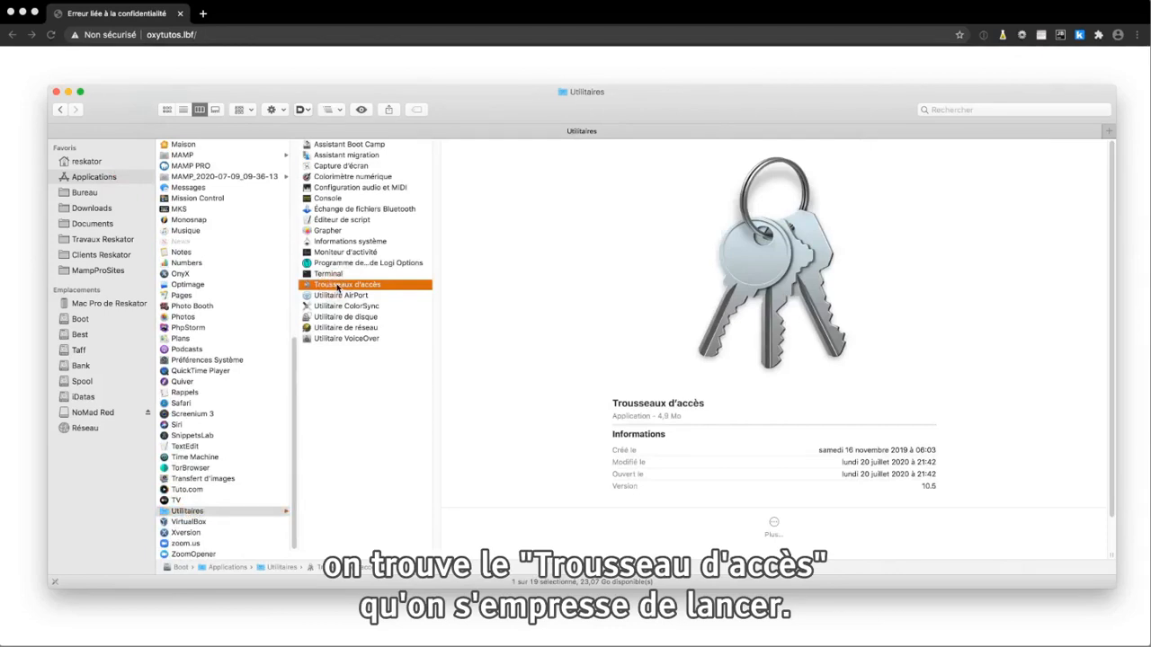
double_click(338, 285)
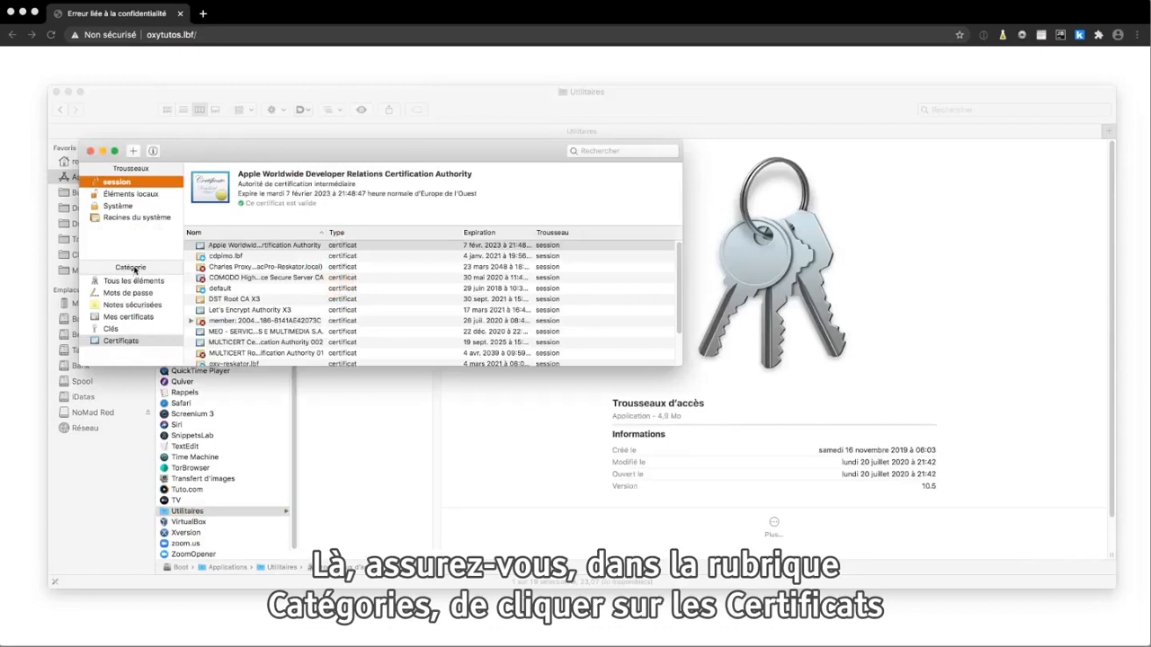
Show only the certificates of the session keychain, after viewing those in the Système keychain
click(118, 343)
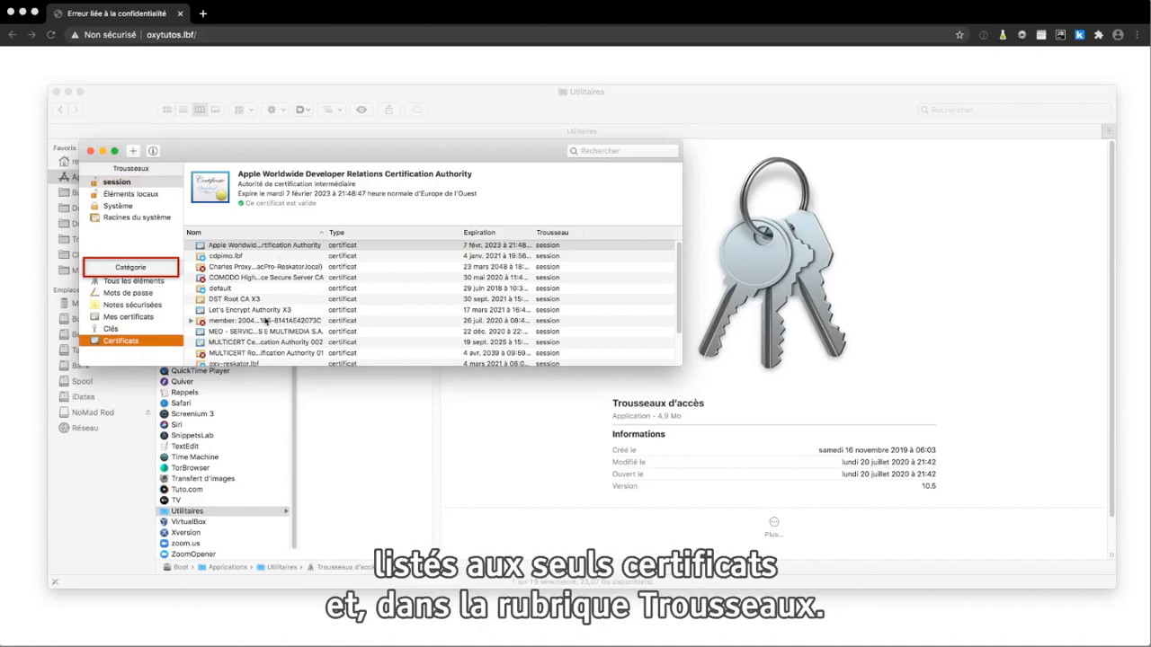
click(121, 182)
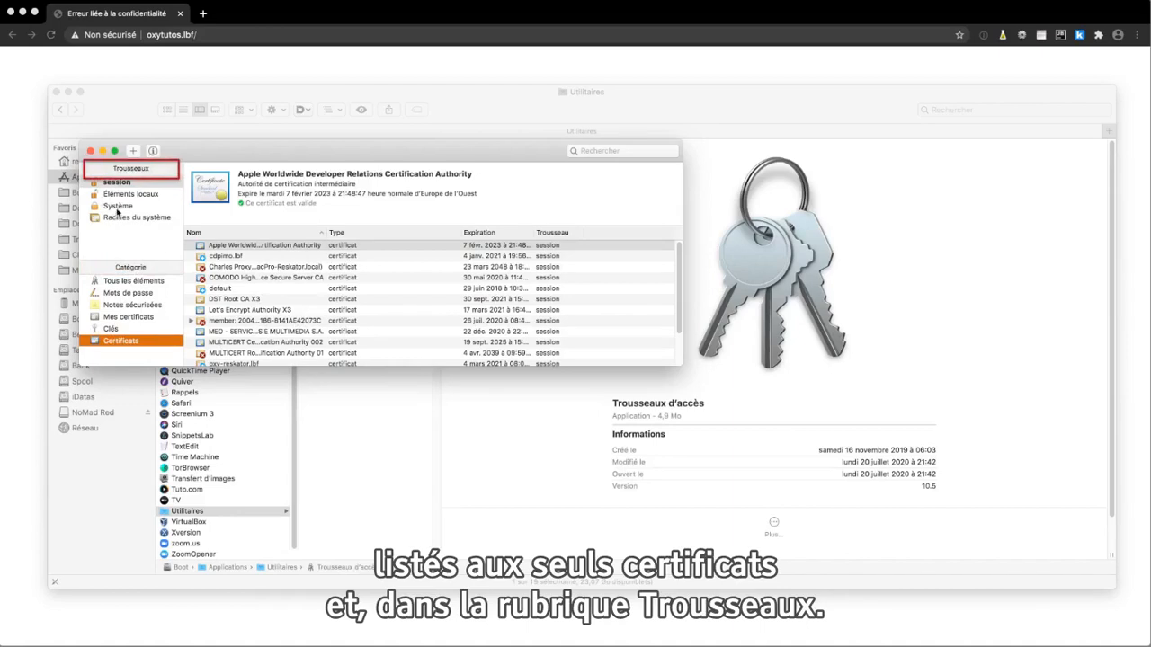
click(117, 207)
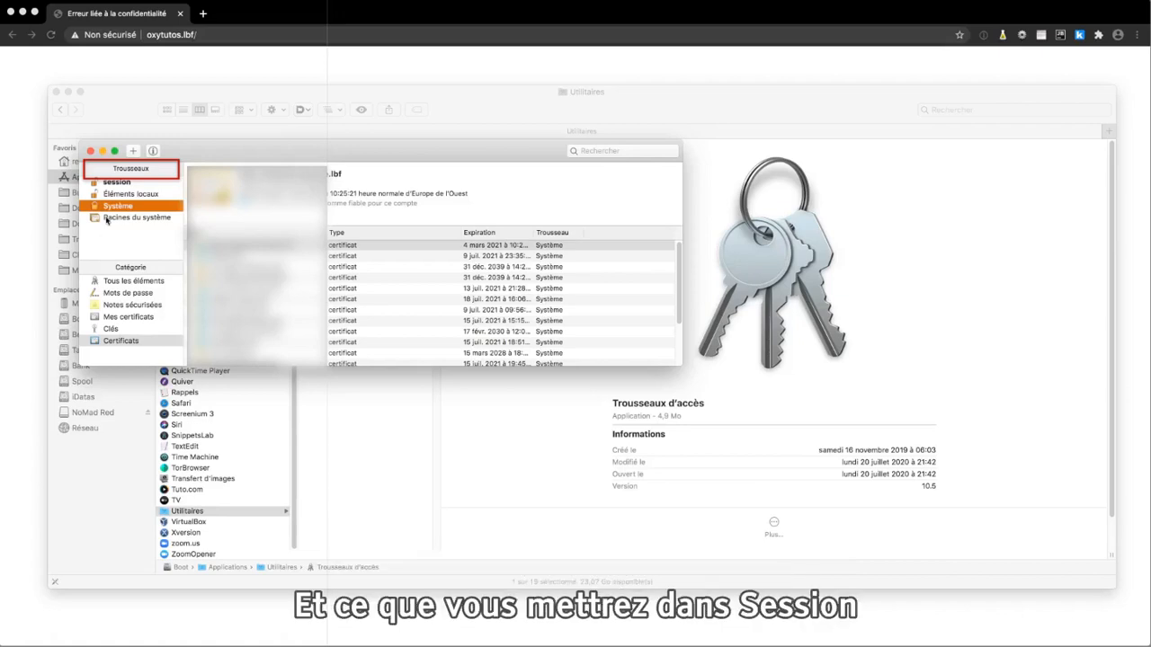
click(121, 182)
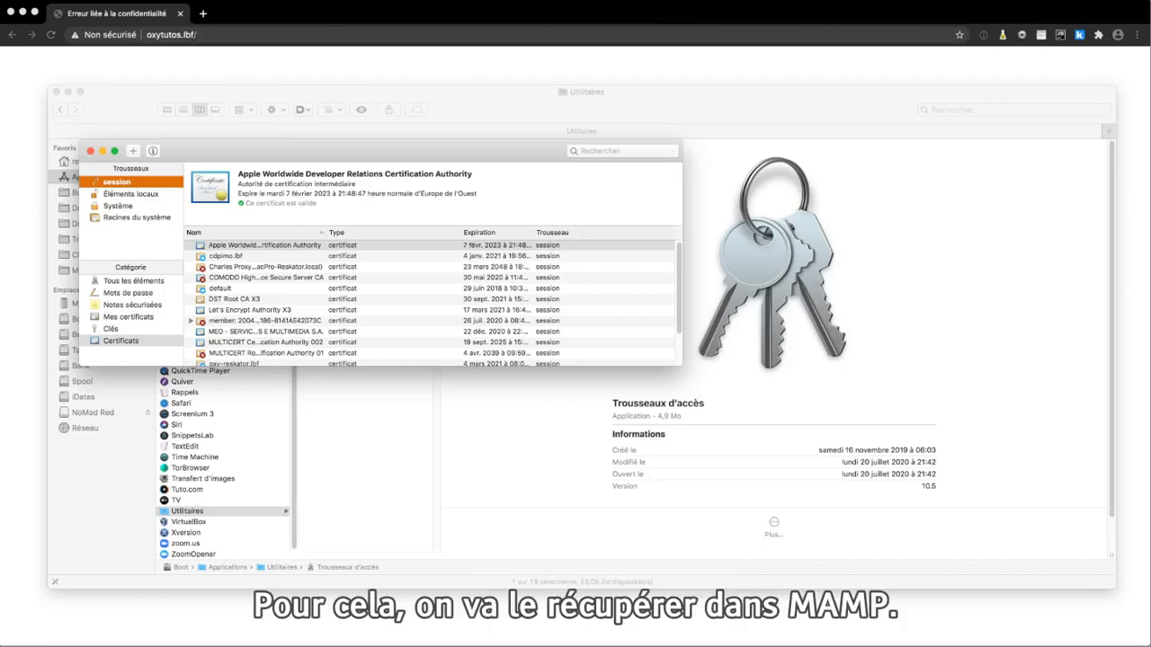
Switch to MAMP PRO and open the certificate file selector in the SSL settings of the oxytutos.lbf host
key(super+Tab)
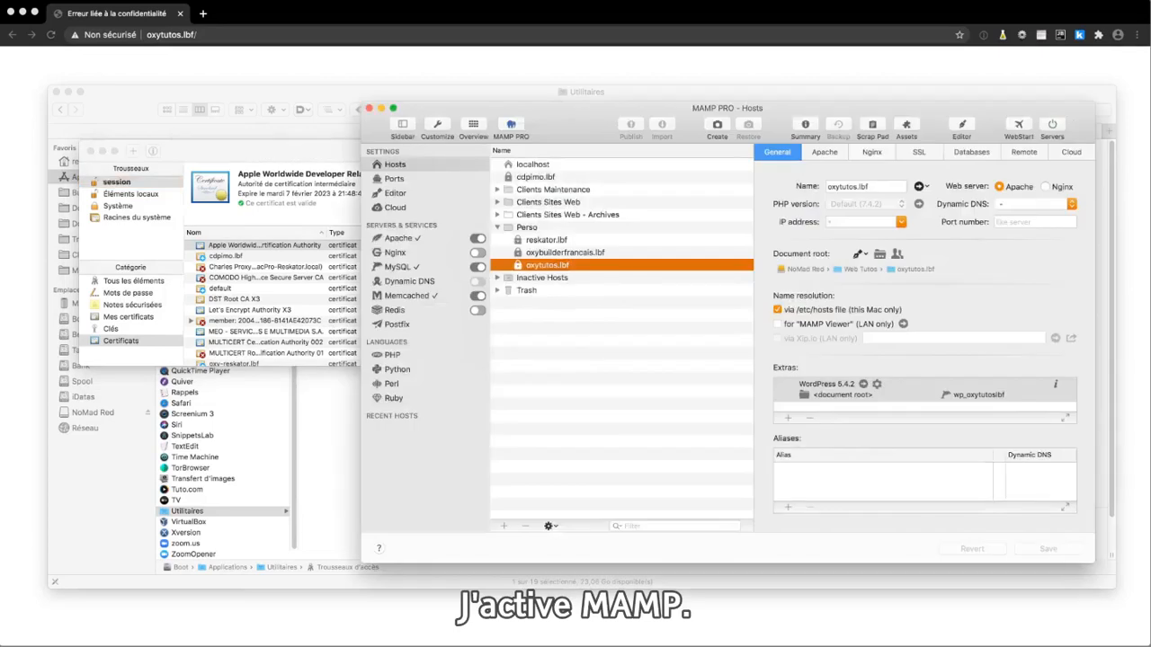
click(551, 265)
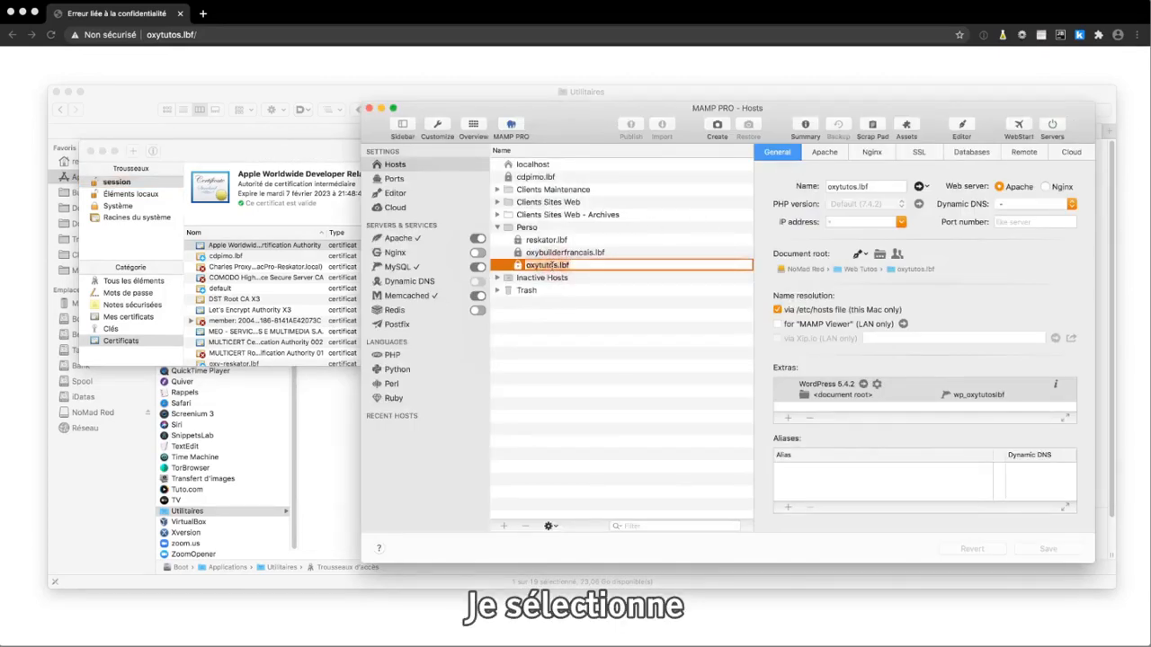
click(519, 267)
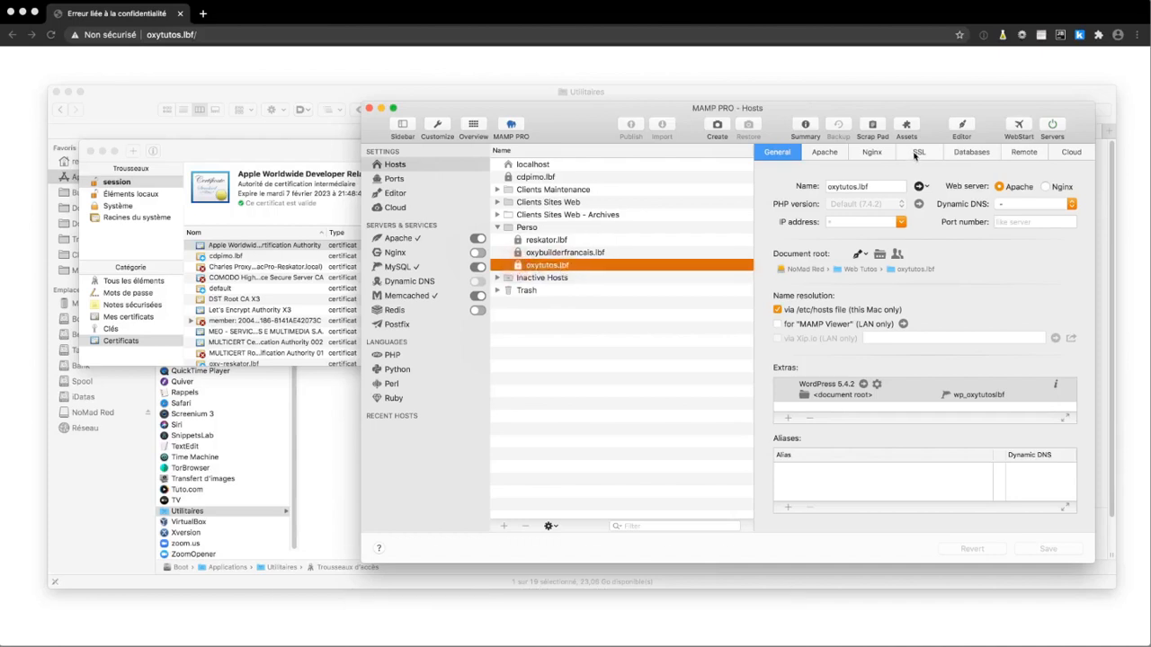
click(917, 153)
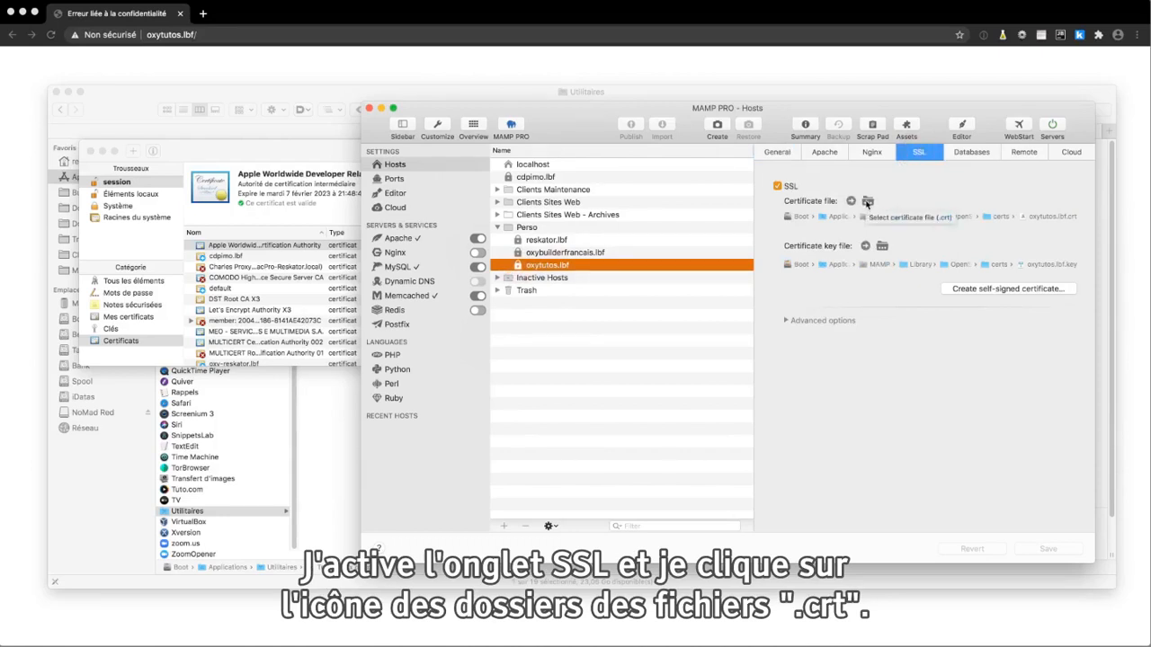
click(868, 202)
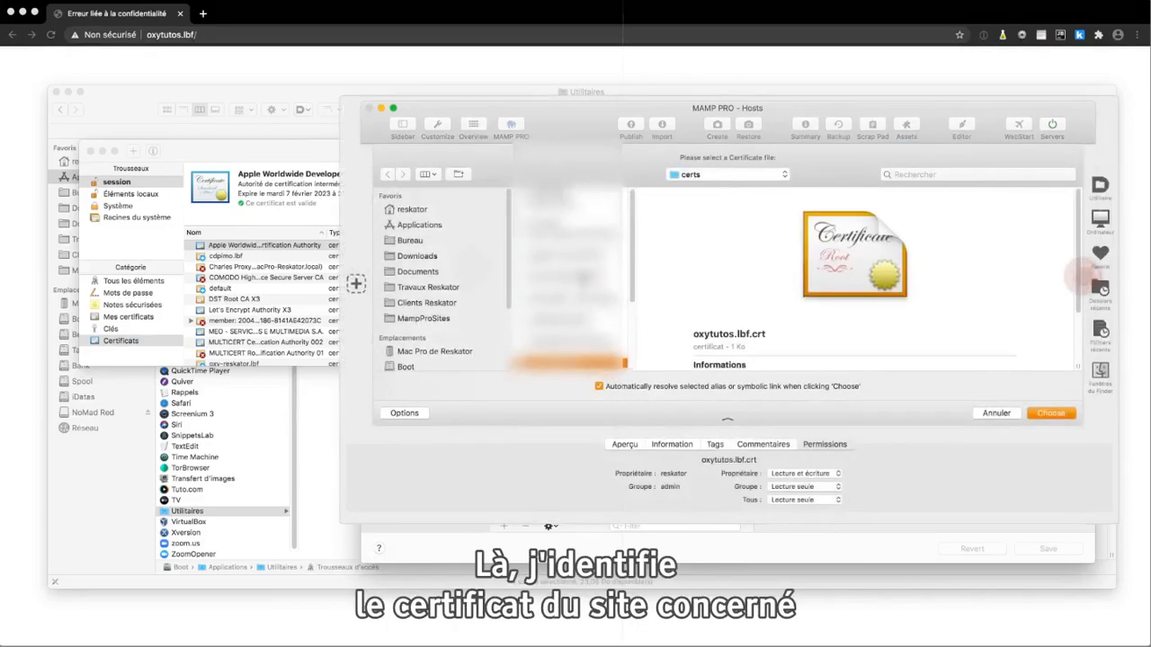
Add the oxytutos.lbf.crt file from the certs folder to the session keychain's certificate list
scroll(583, 280, down, 5)
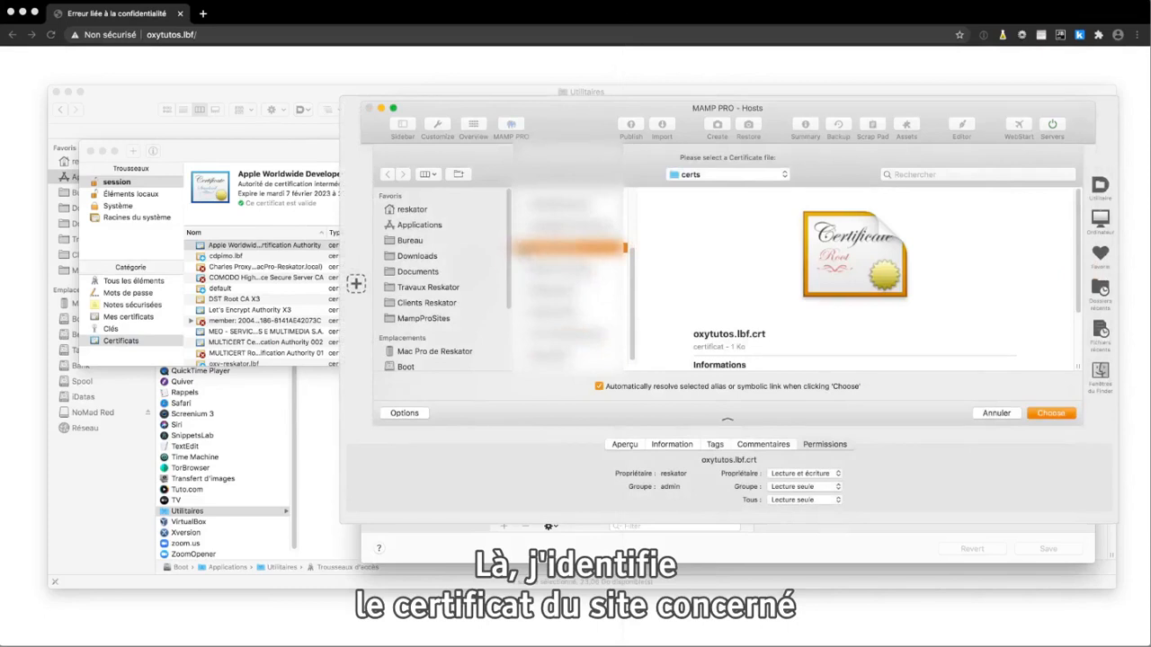
drag(522, 248, 268, 296)
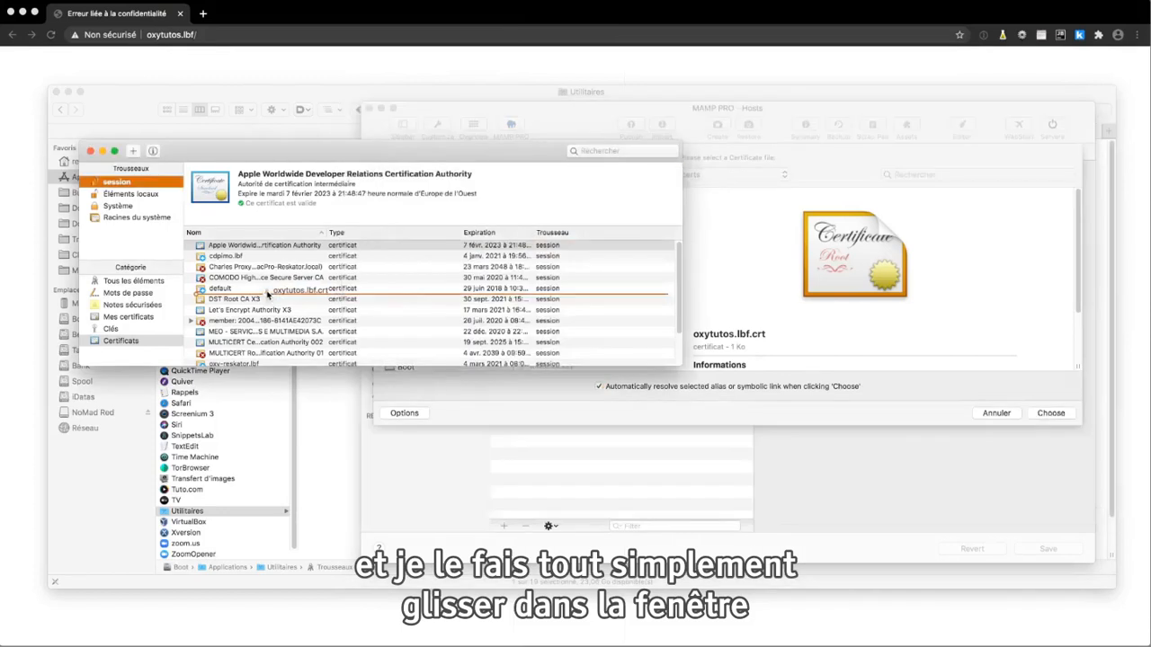
drag(267, 293, 267, 293)
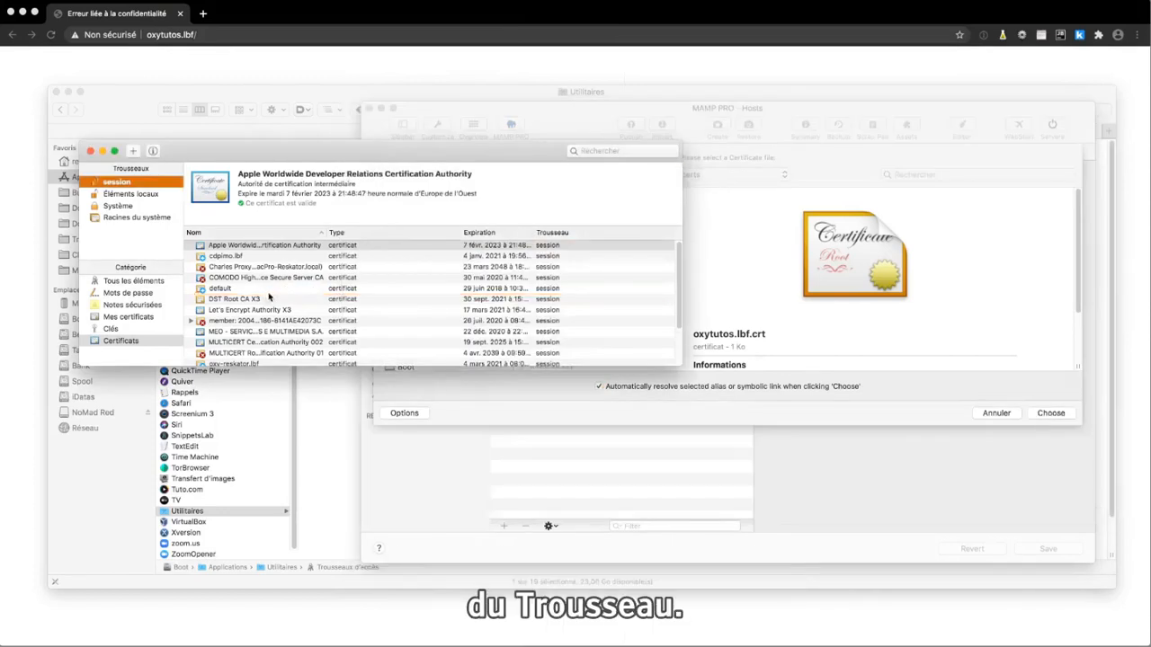
Close the certificate file selector and the MAMP PRO window
click(940, 384)
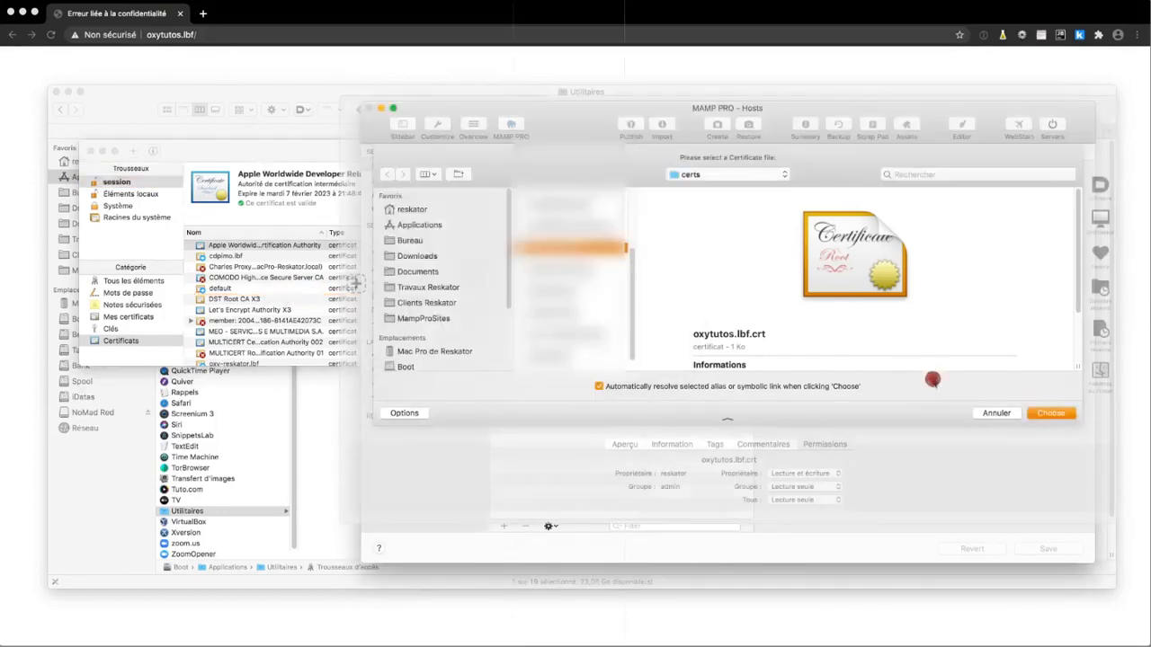
click(1034, 414)
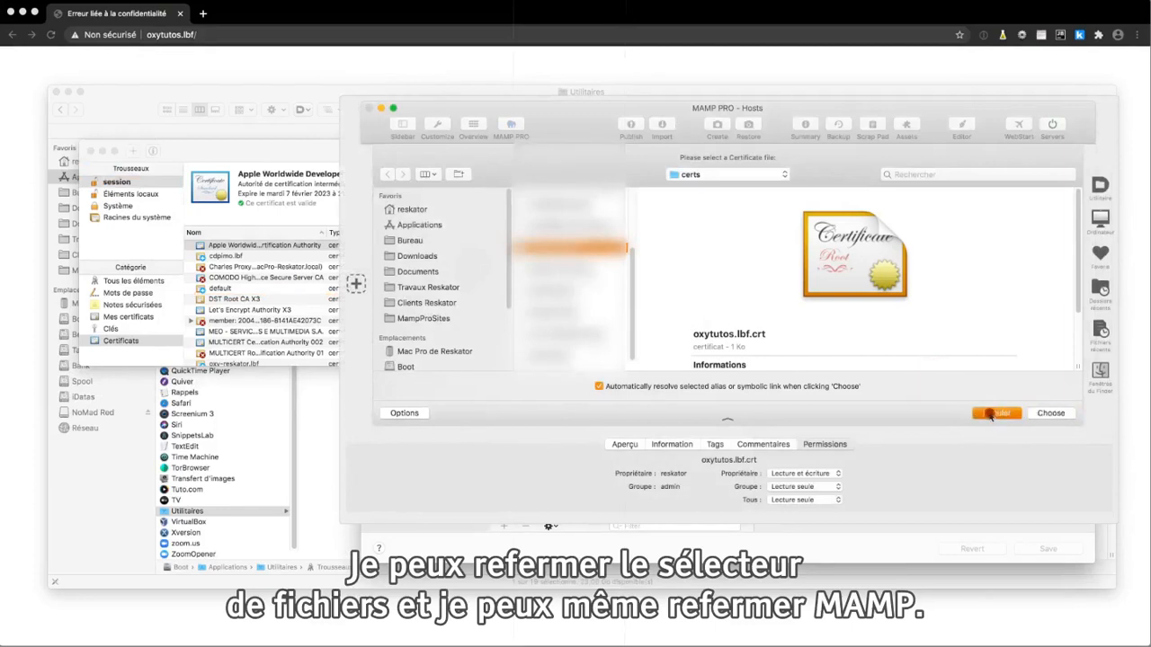
click(369, 108)
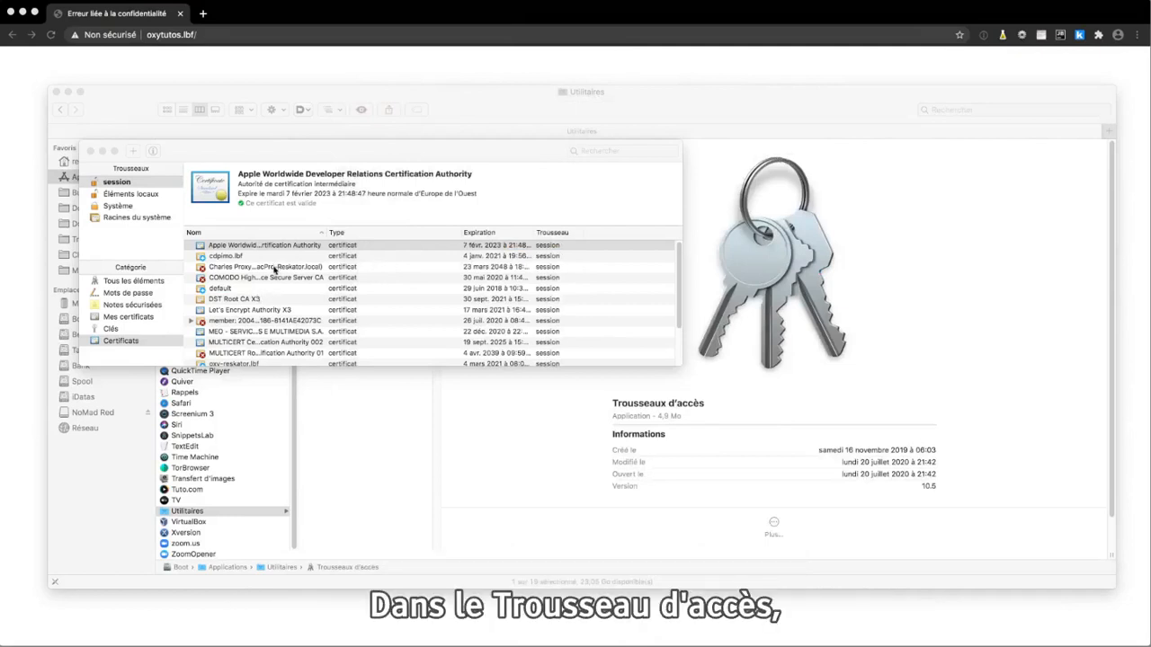
Find the oxytutos.lbf certificate in the session keychain and open its information window
scroll(236, 301, down, 1)
scroll(221, 276, up, 1)
click(223, 258)
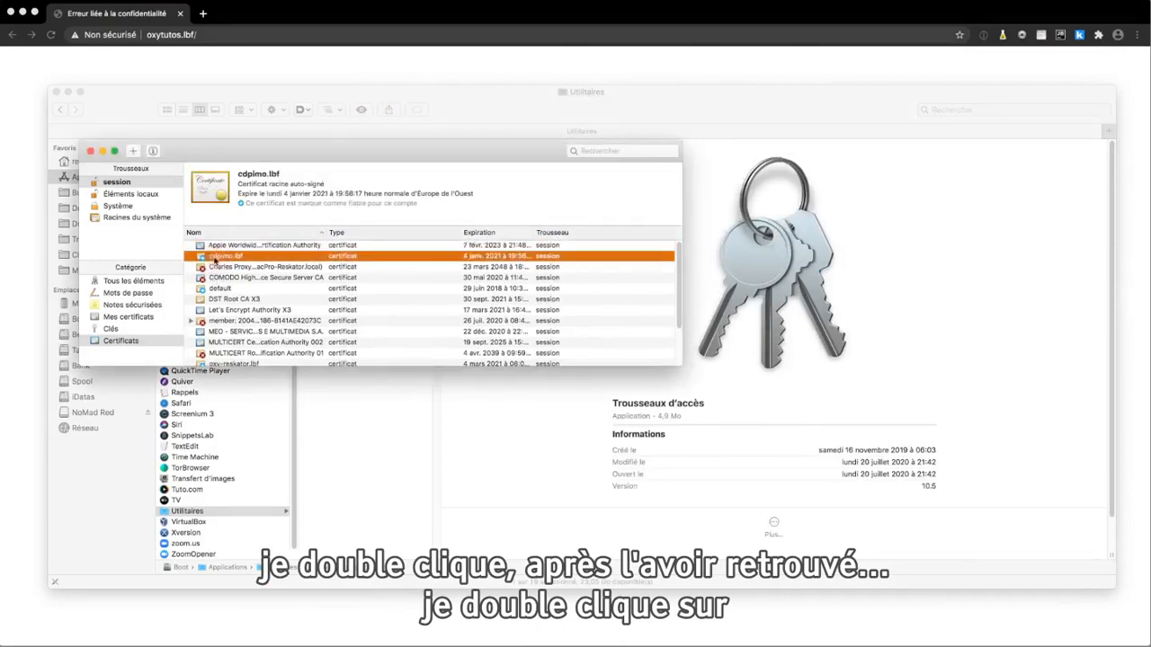
scroll(220, 310, down, 5)
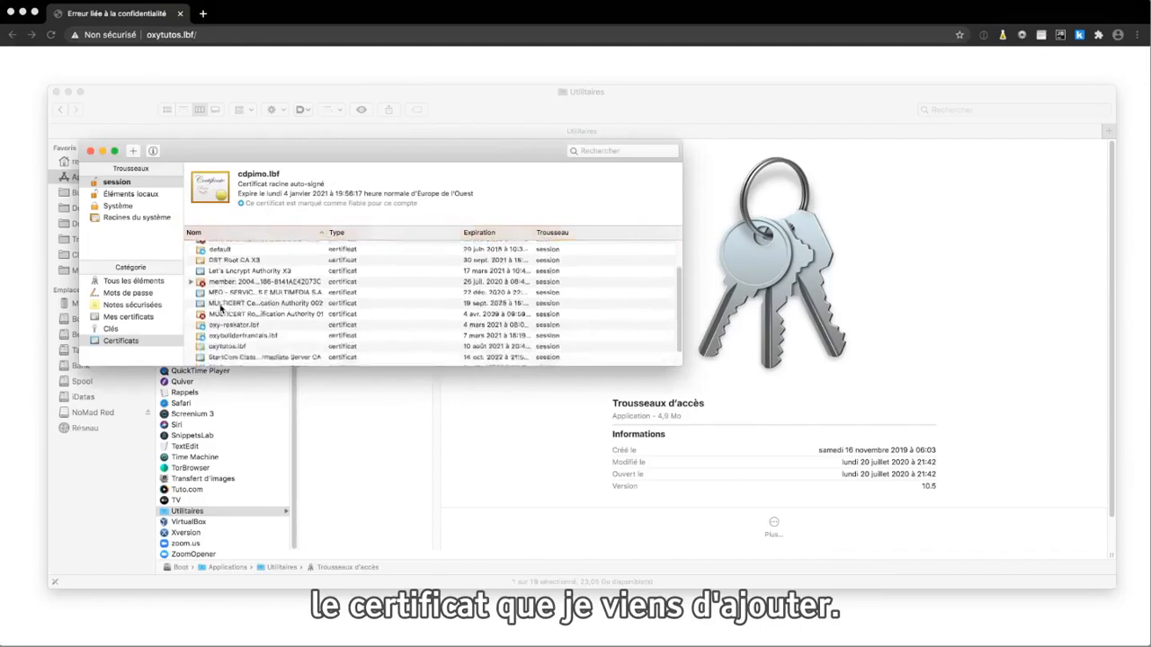
click(220, 334)
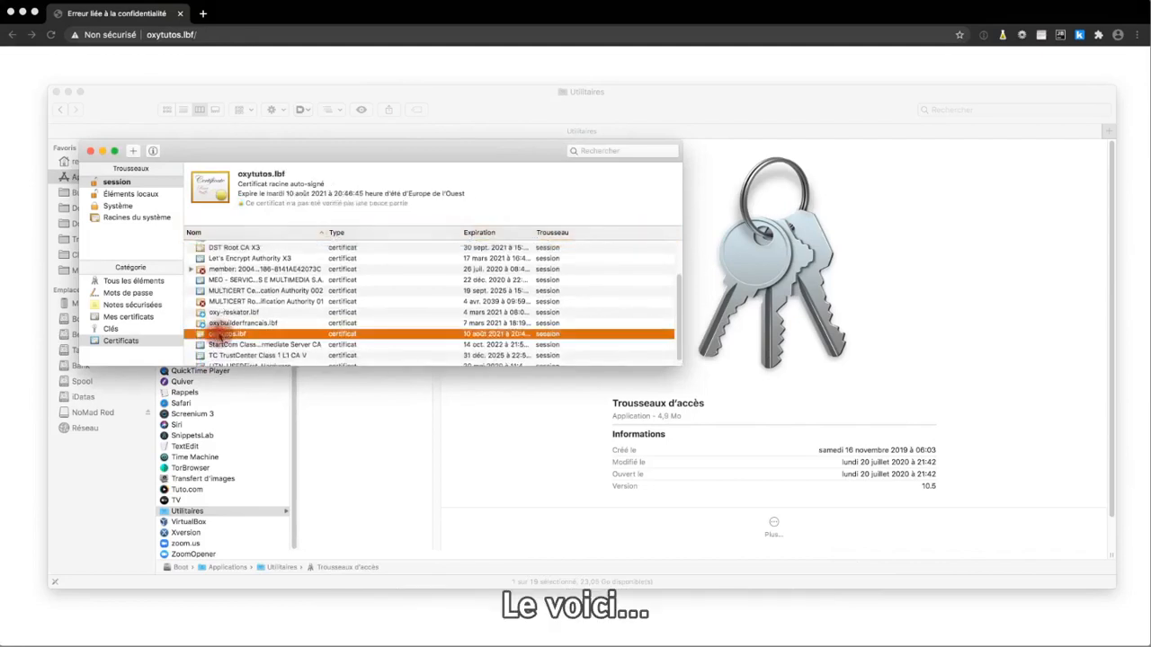
double_click(220, 334)
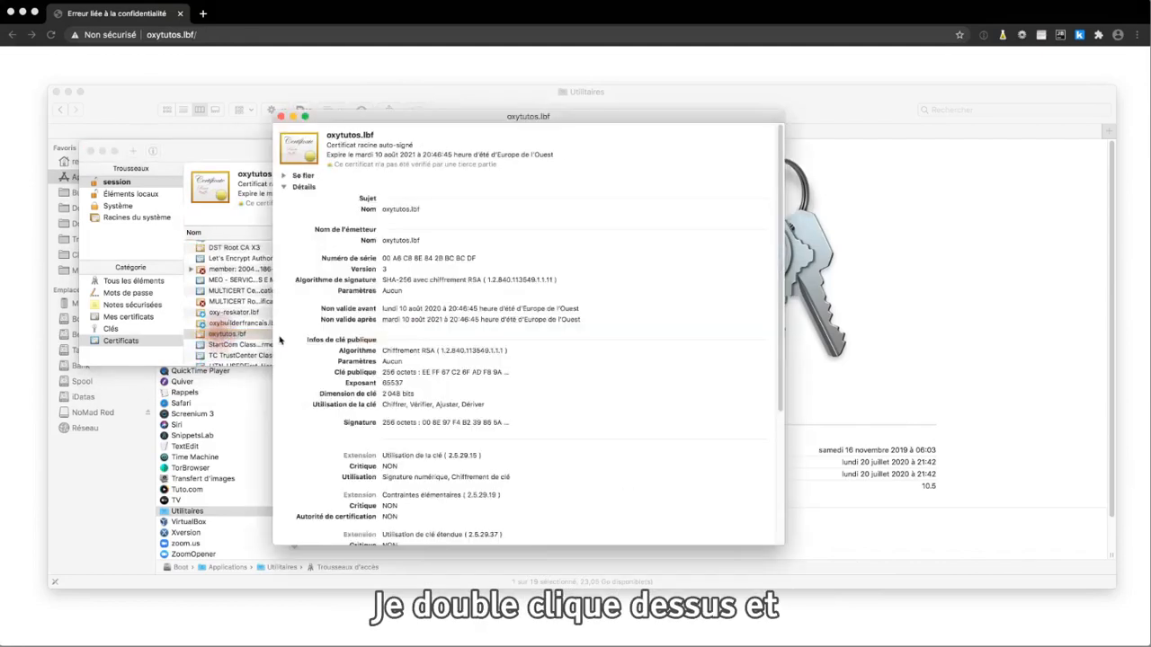
Set the oxytutos.lbf certificate's trust to "Toujours approuver" and authorize the change with the account password
click(283, 176)
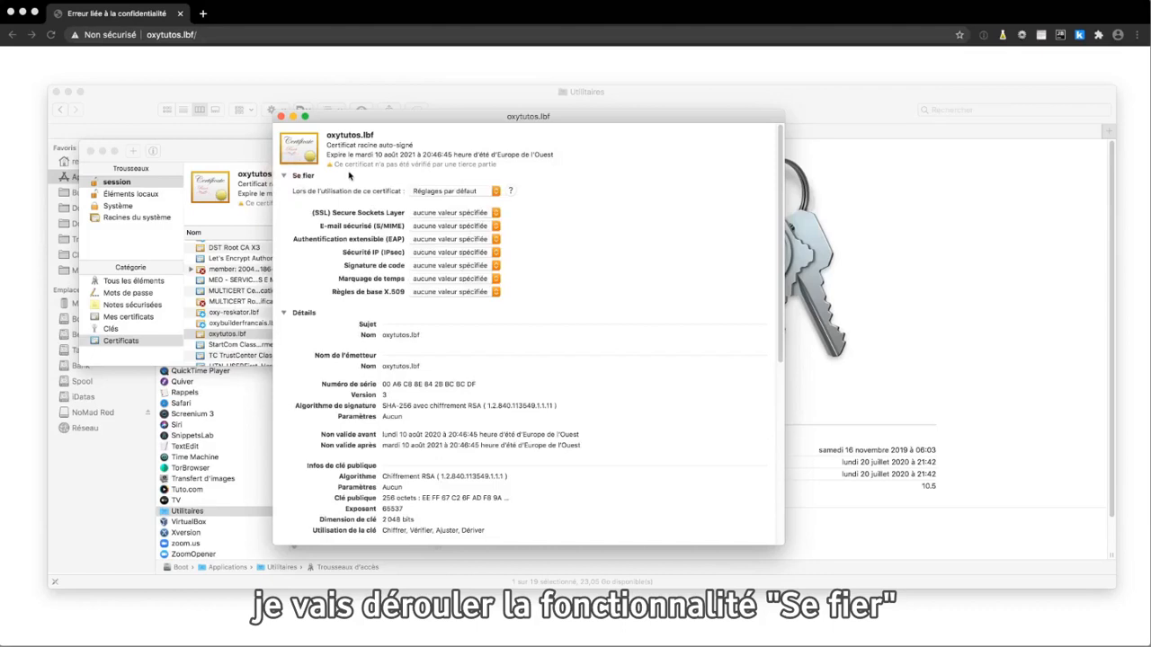
click(467, 191)
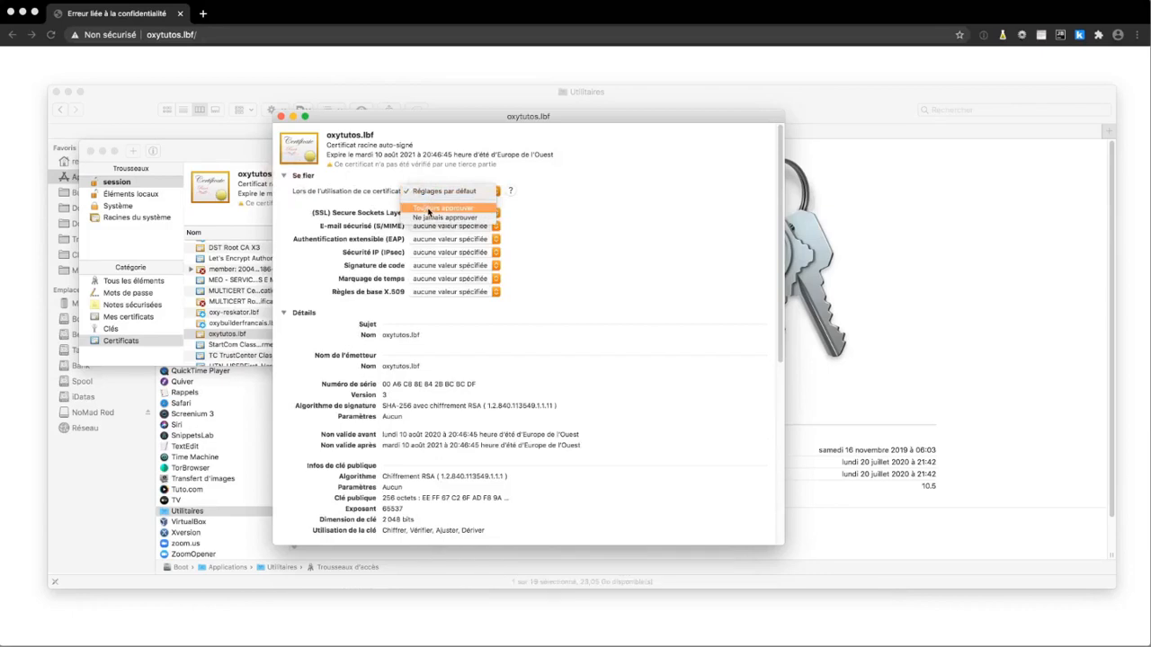
click(429, 210)
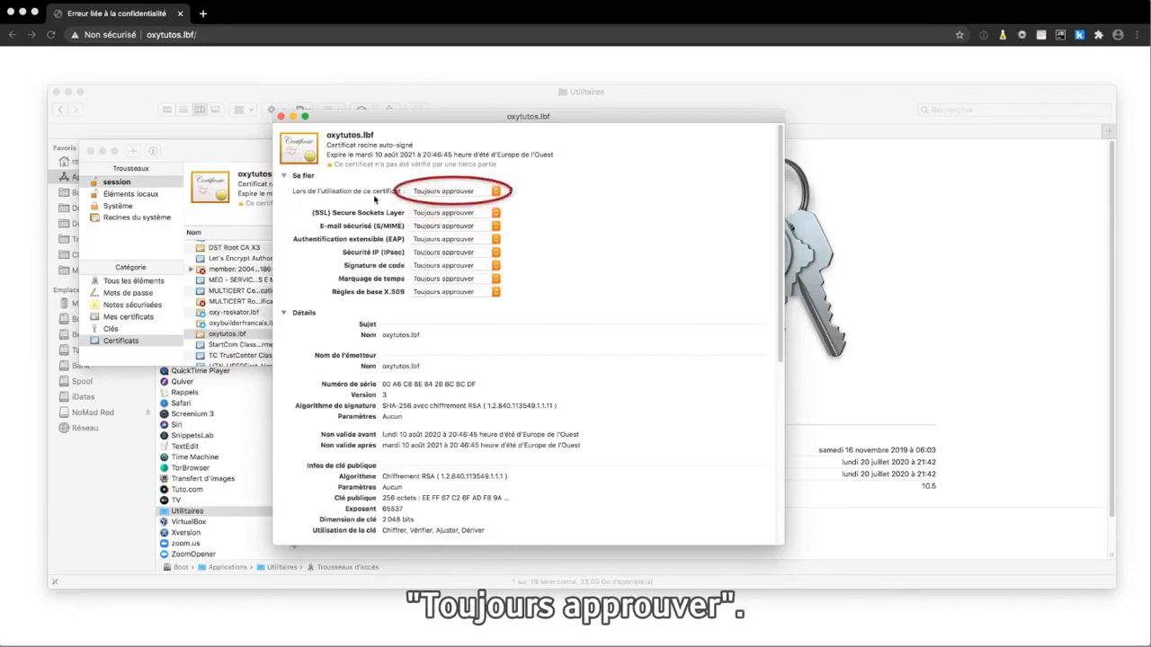
click(282, 118)
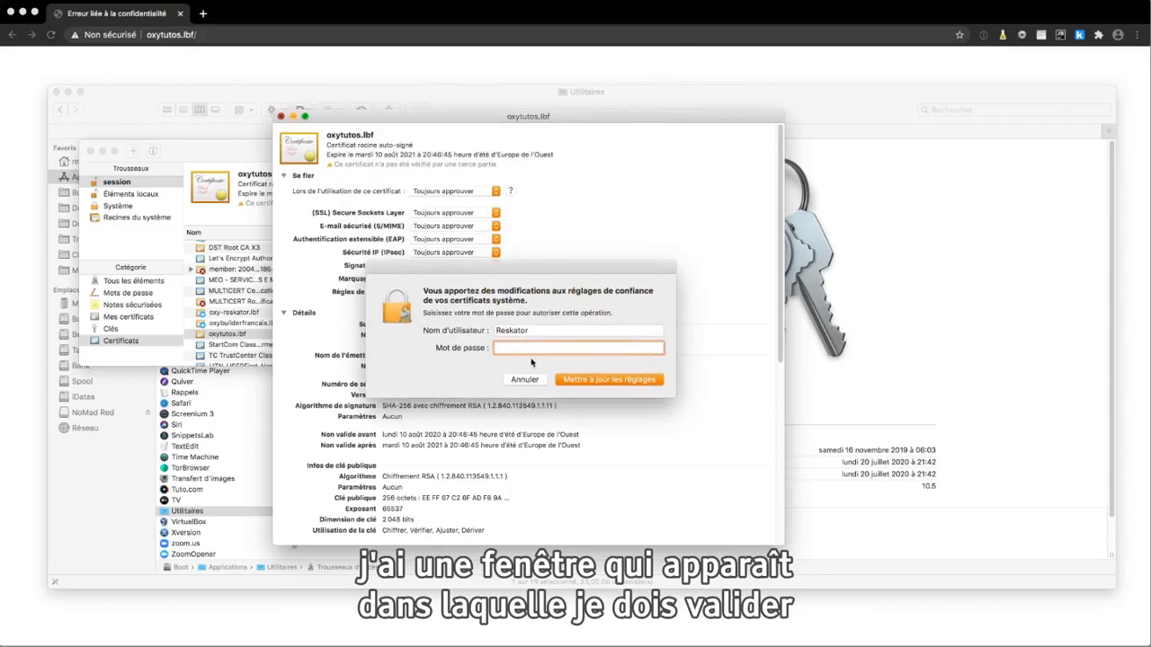
text(•)
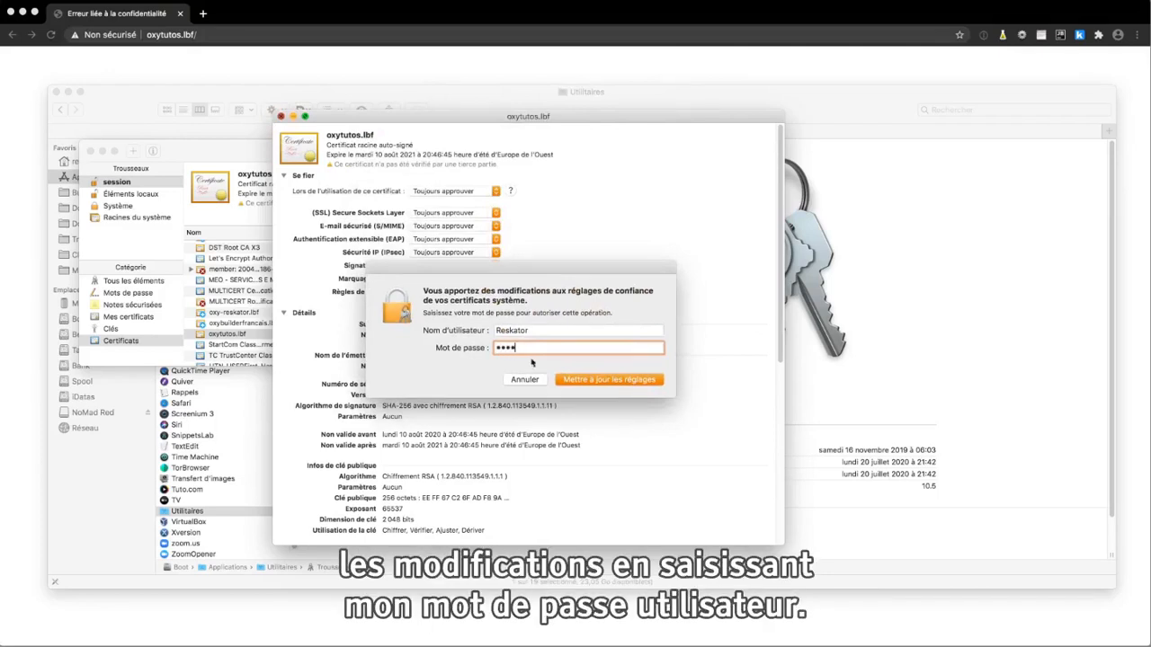
click(612, 385)
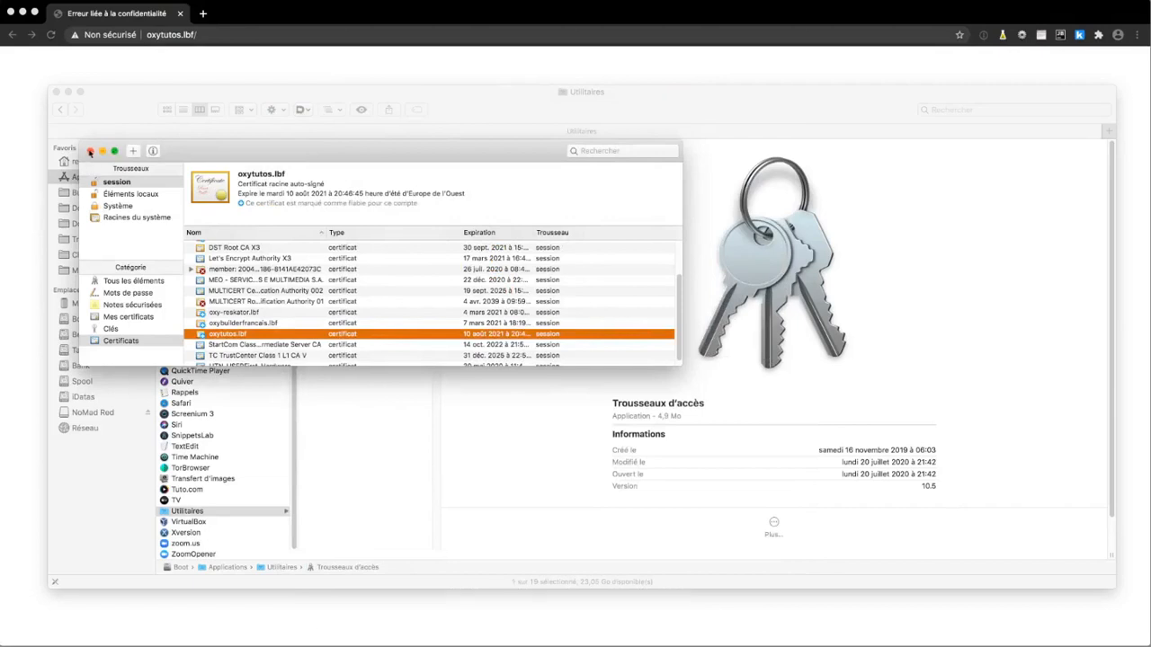
Close the keychain window, switch to Chrome and reload oxytutos.lbf to check the padlock beside its address
click(90, 150)
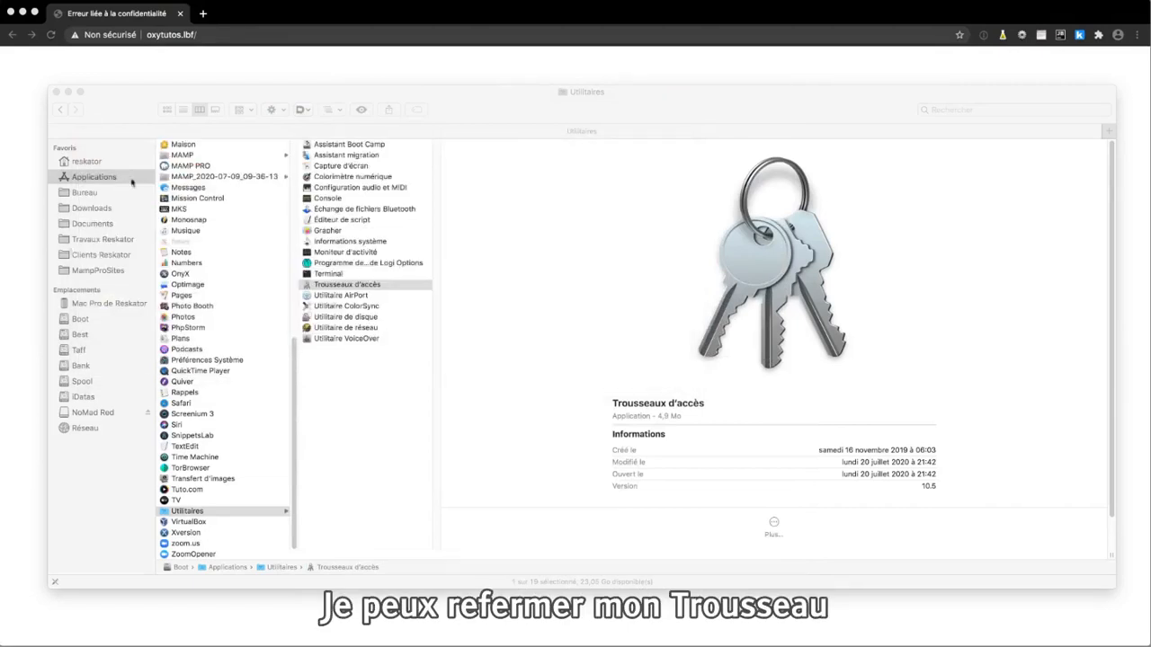
click(146, 72)
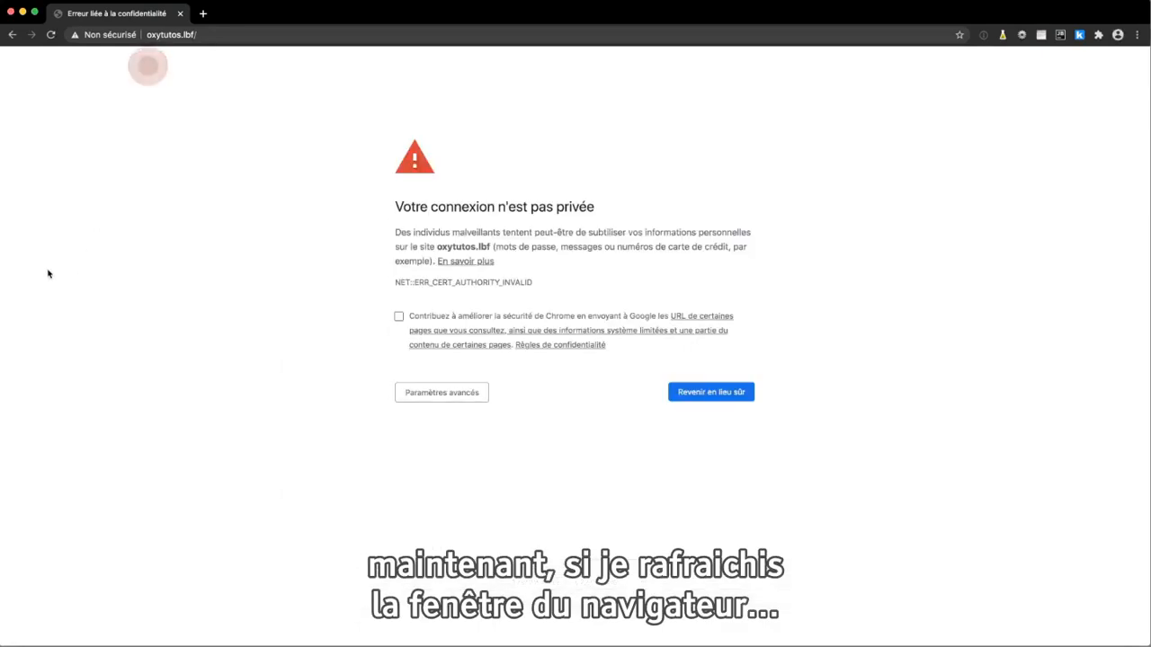
click(50, 36)
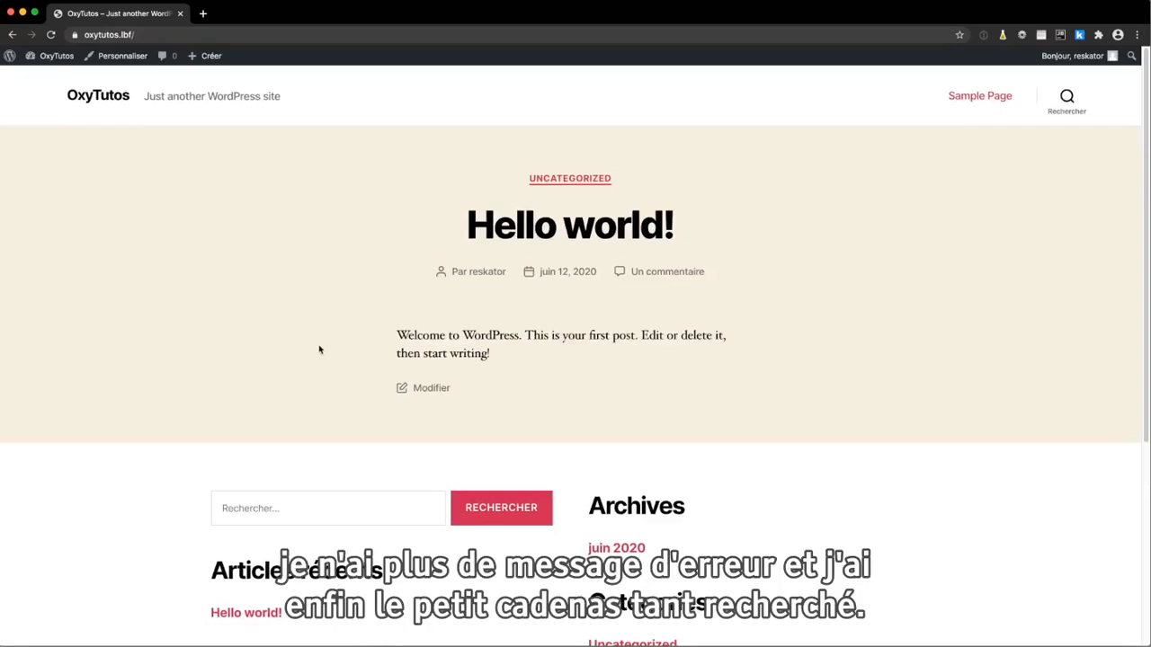
click(75, 35)
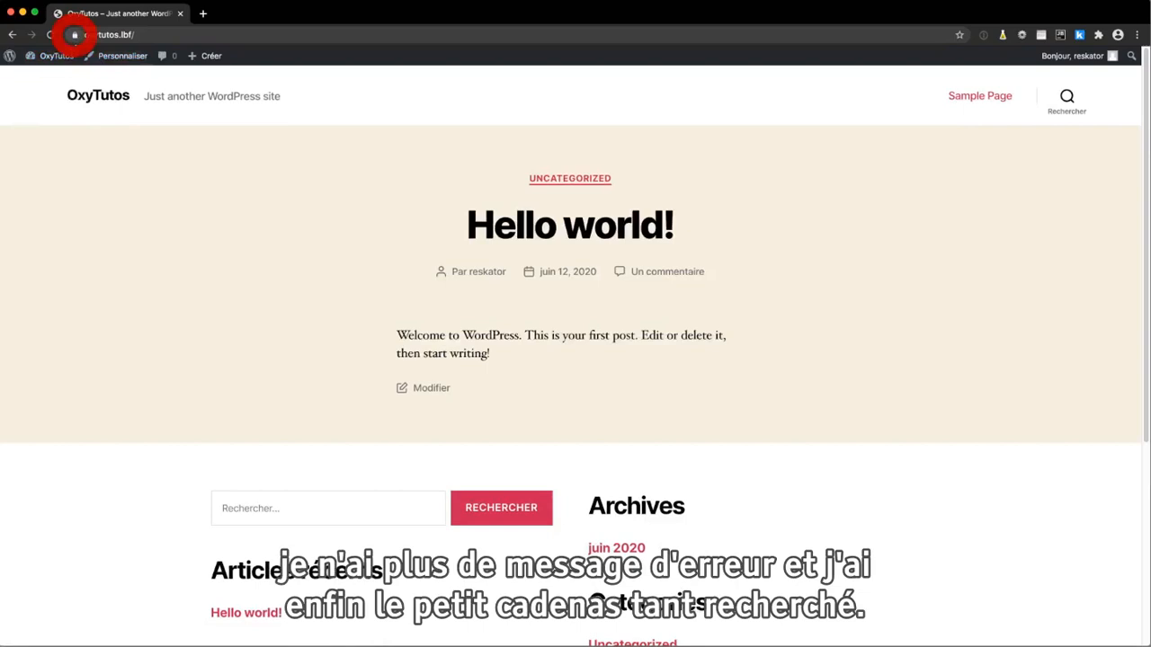